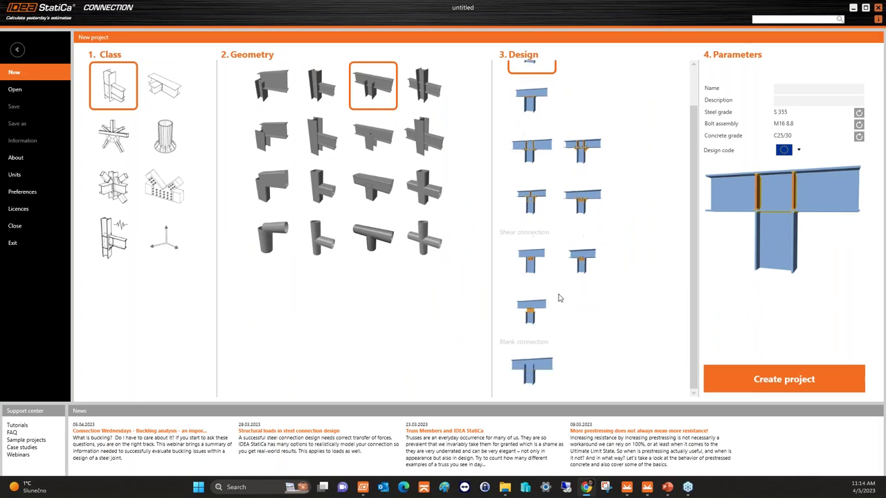
# - Start a new project from the Blank connection template, with members C and B and load effect LE1
pyautogui.click(531, 372)
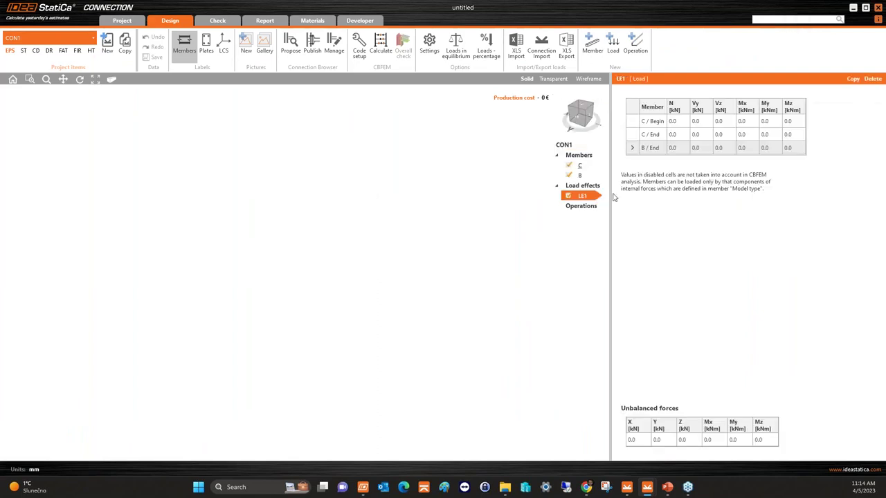
# - Give member B a new rolled RHS120/80/8.0 cross-section
pyautogui.click(284, 326)
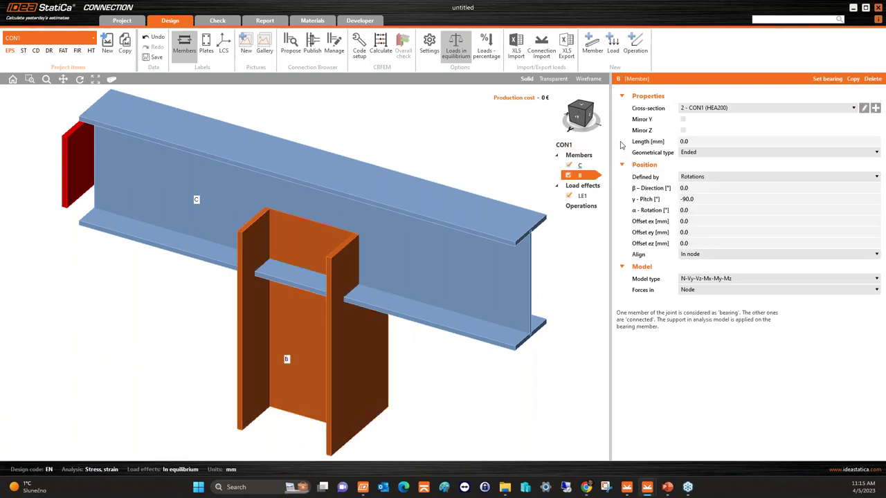
pyautogui.click(875, 109)
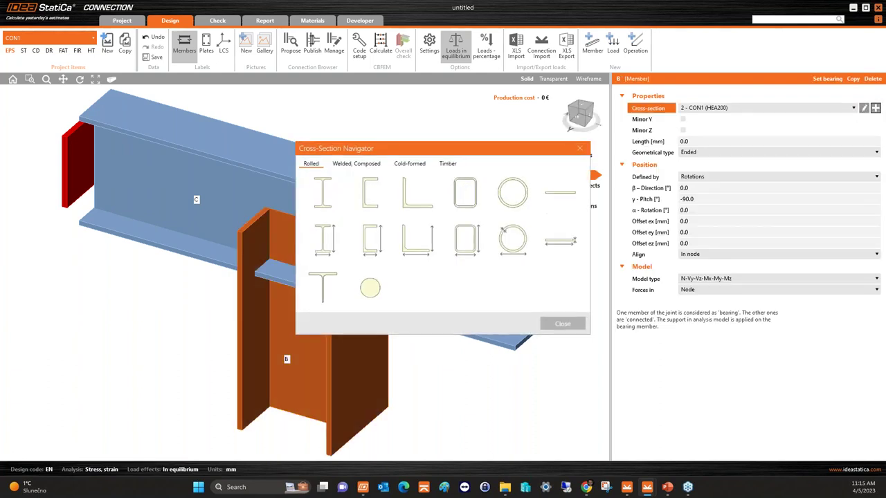
pyautogui.click(461, 203)
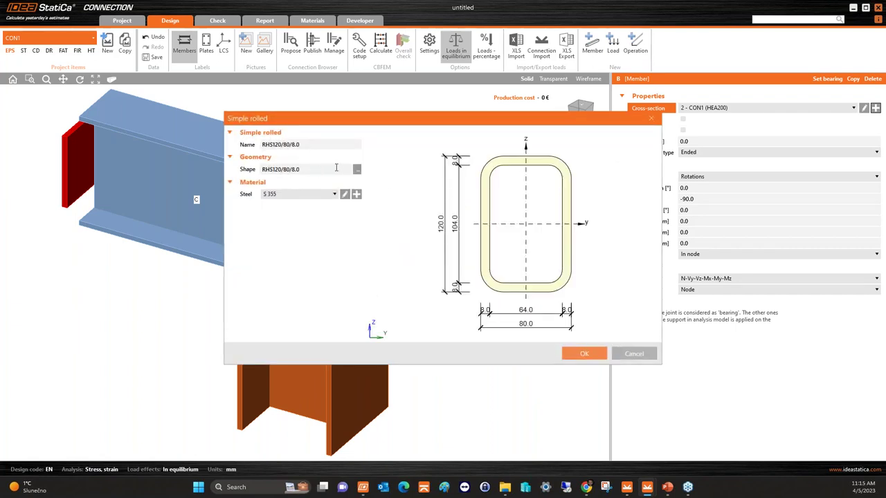
pyautogui.click(590, 355)
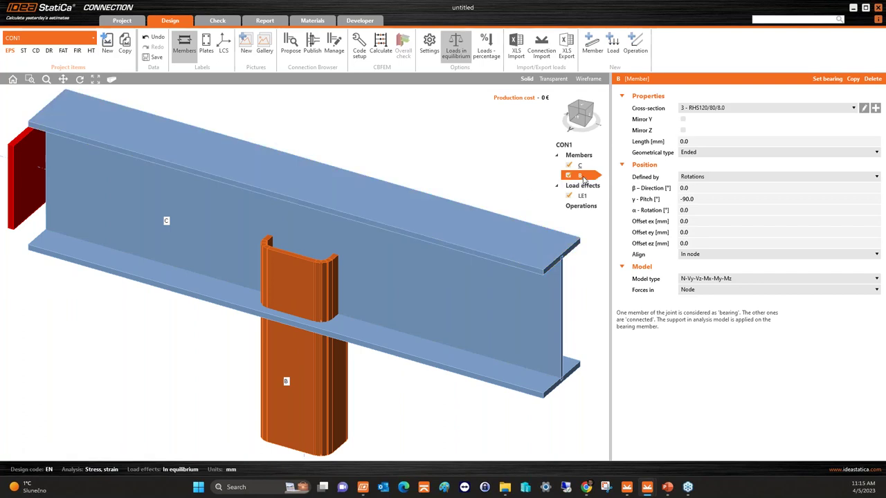
# - Set member B's model type to N-Vy-Vz and apply its forces in Bolts
pyautogui.click(723, 278)
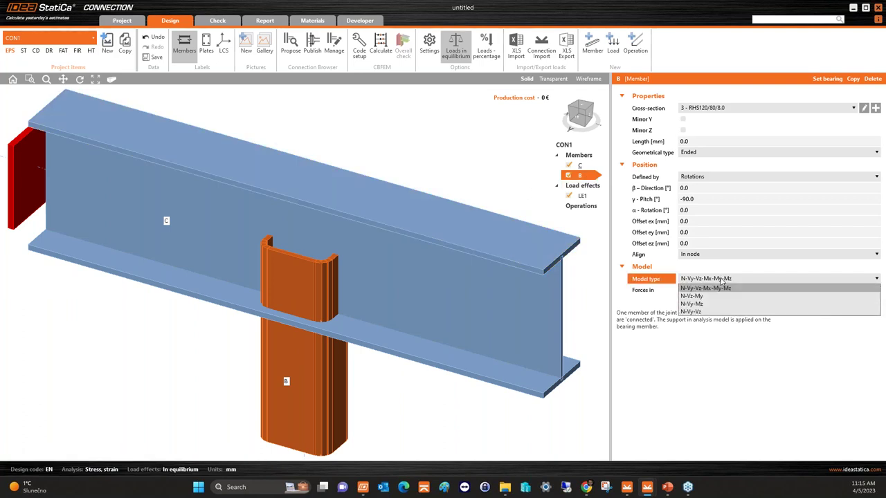
pyautogui.click(706, 312)
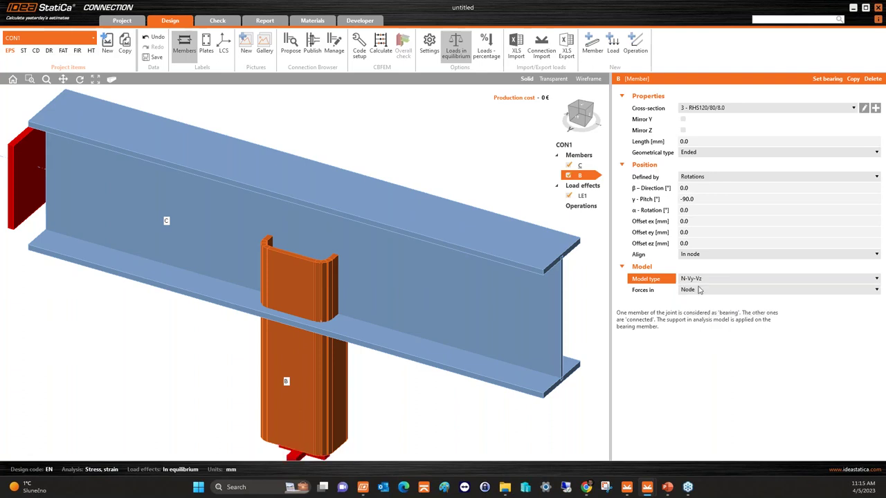
pyautogui.click(697, 291)
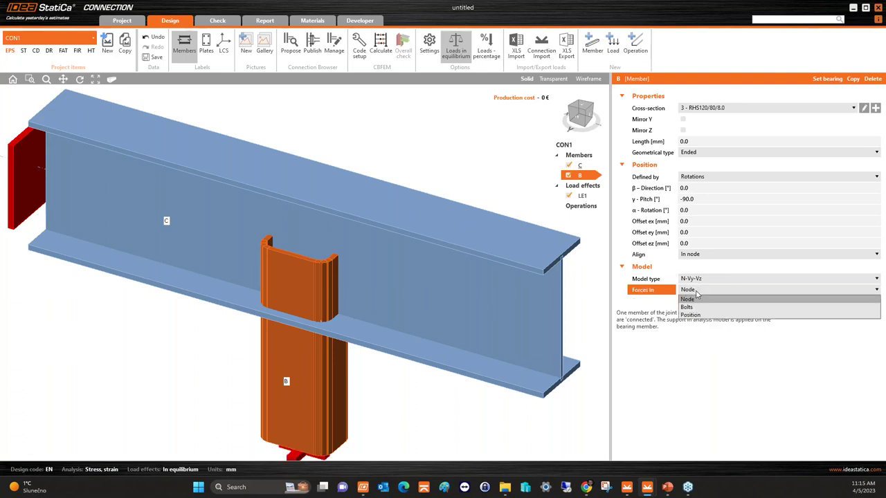
pyautogui.click(688, 307)
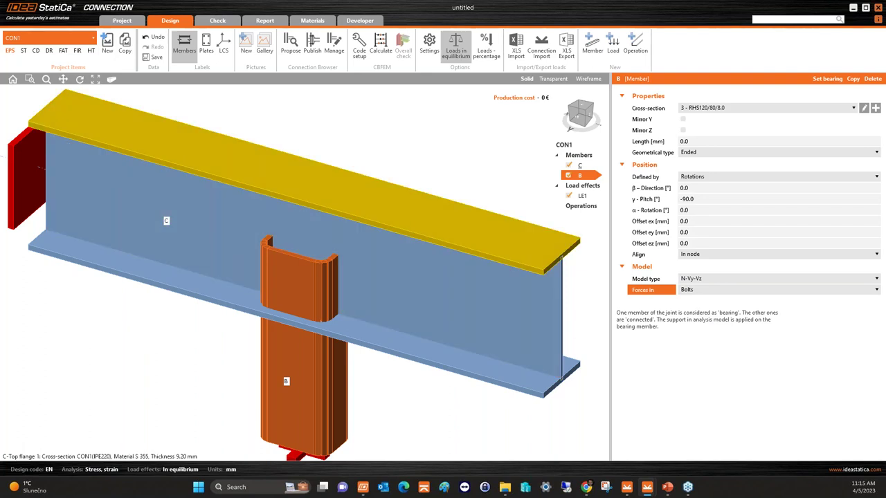
# - In LE1, enter Vz -20 kN at C begin and C end, and N -40 kN at B end
pyautogui.click(582, 197)
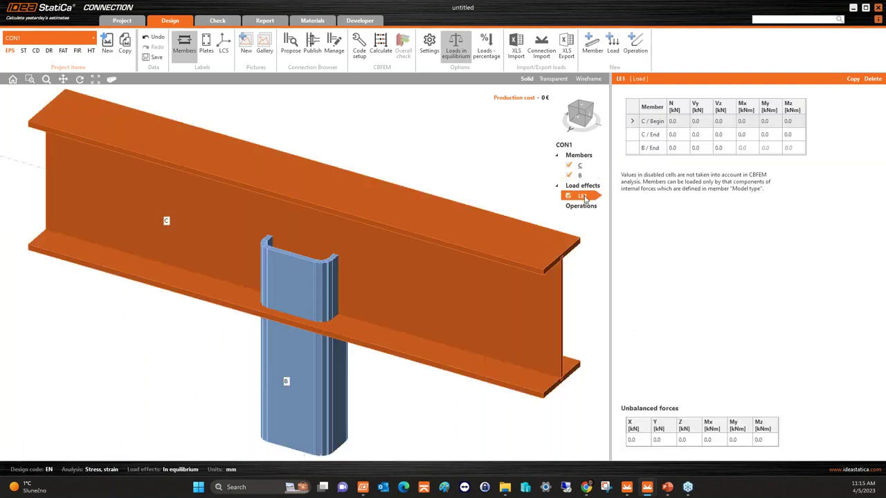
pyautogui.click(726, 126)
pyautogui.write('-20')
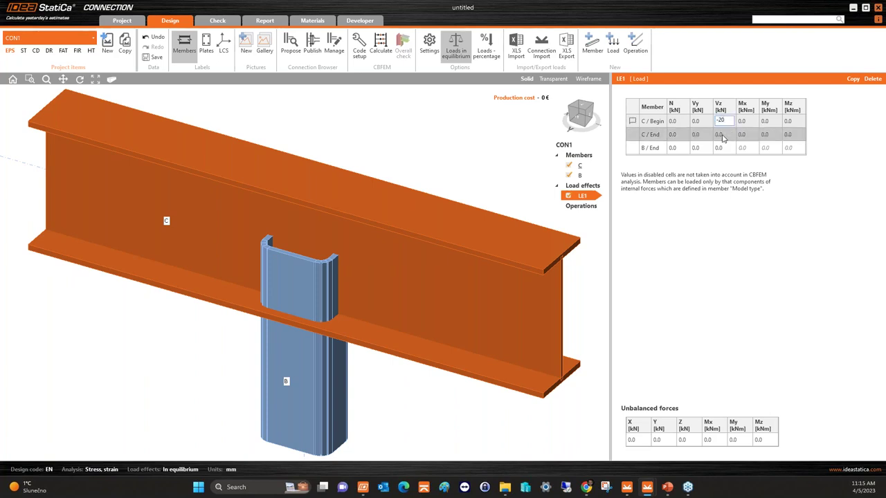
pyautogui.press('Return')
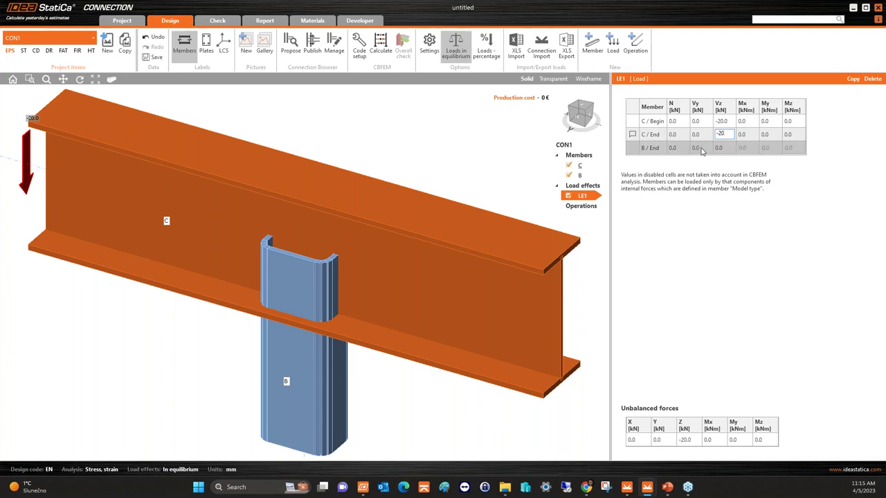
pyautogui.click(675, 148)
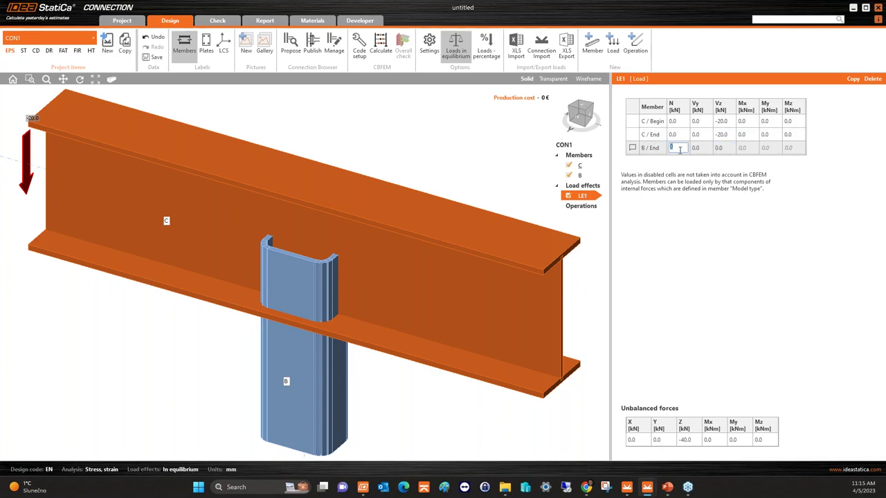
pyautogui.write('-40')
pyautogui.press('Tab')
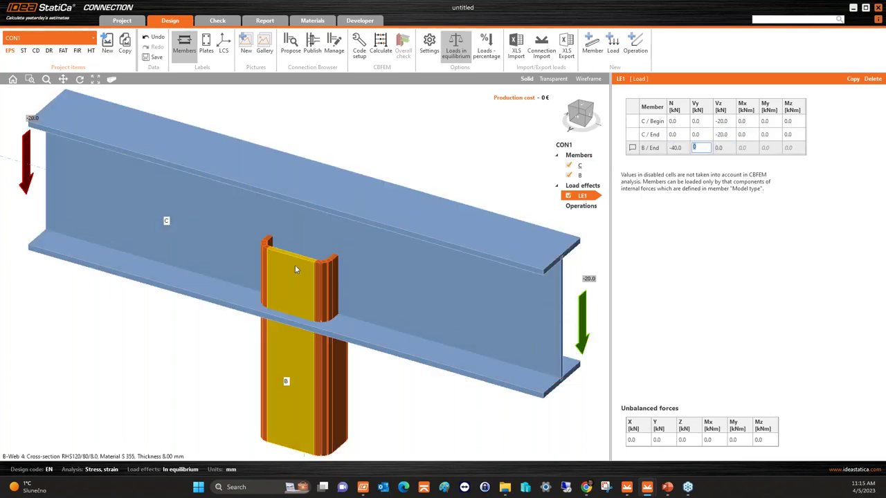
pyautogui.scroll(-3, 292, 335)
pyautogui.scroll(3, 292, 332)
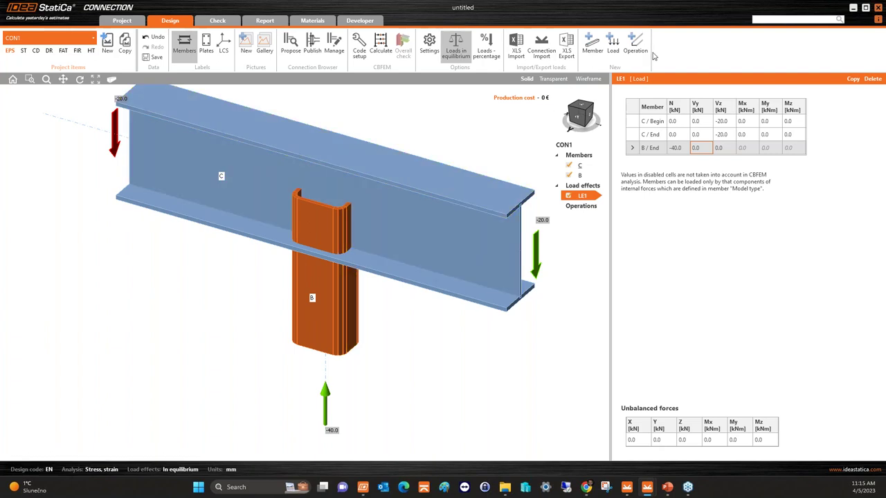
# - Add a connecting plate operation joining B to C with grade 8.8 M16 bolts
pyautogui.click(630, 59)
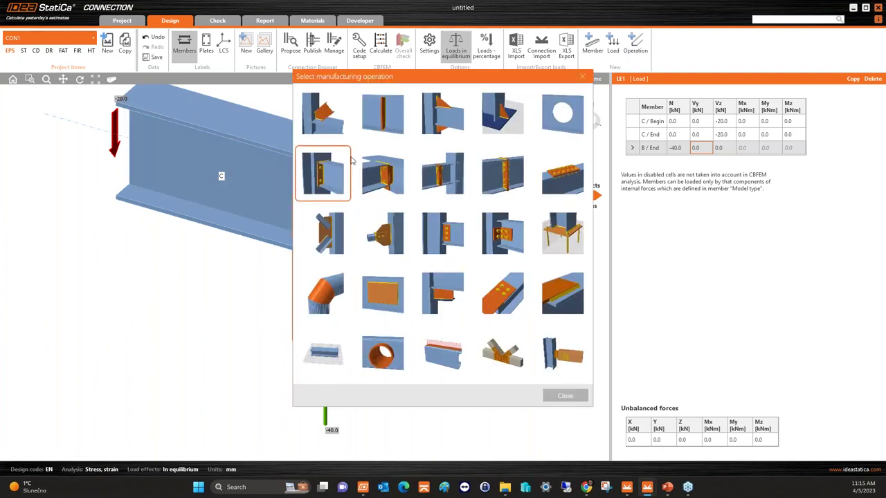
pyautogui.click(380, 247)
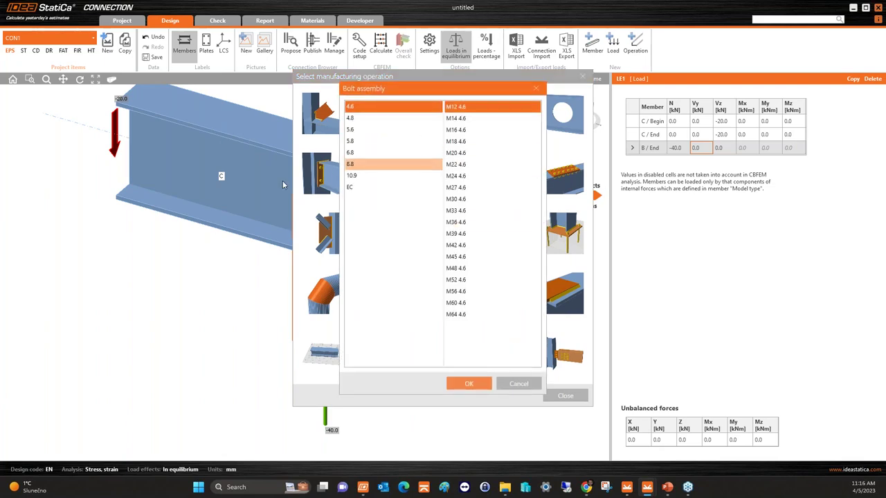
pyautogui.click(361, 167)
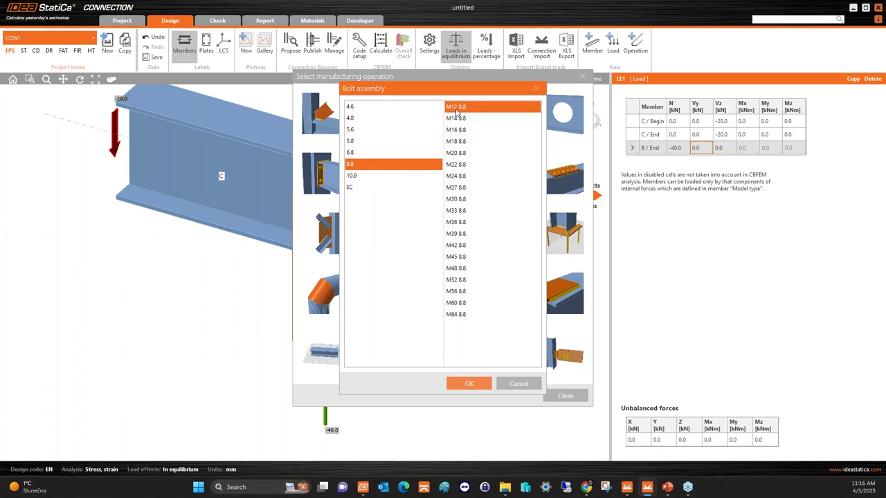
pyautogui.click(455, 129)
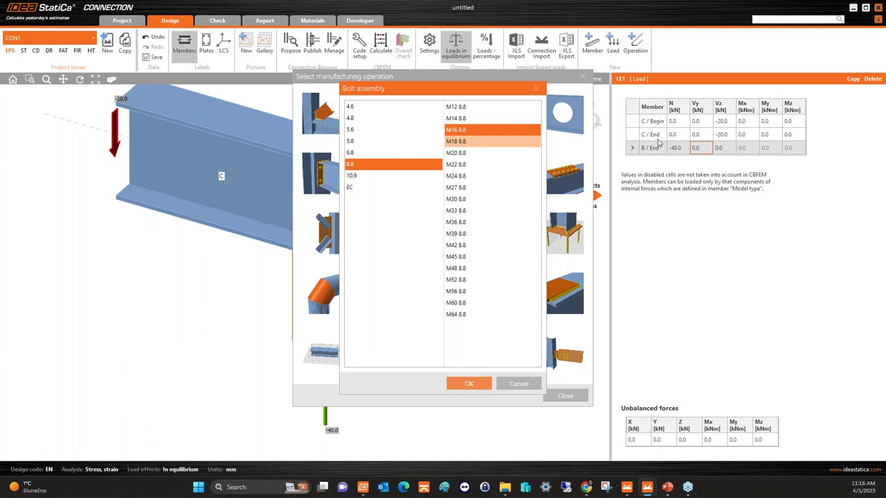
pyautogui.click(457, 384)
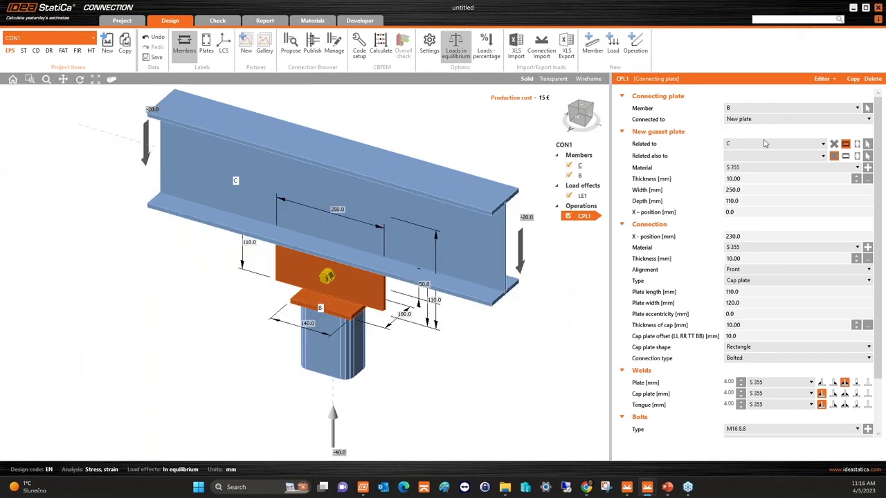
# - Set the gusset plate thickness to 6 mm, plate width to 140 and connection thickness to 6
pyautogui.click(756, 179)
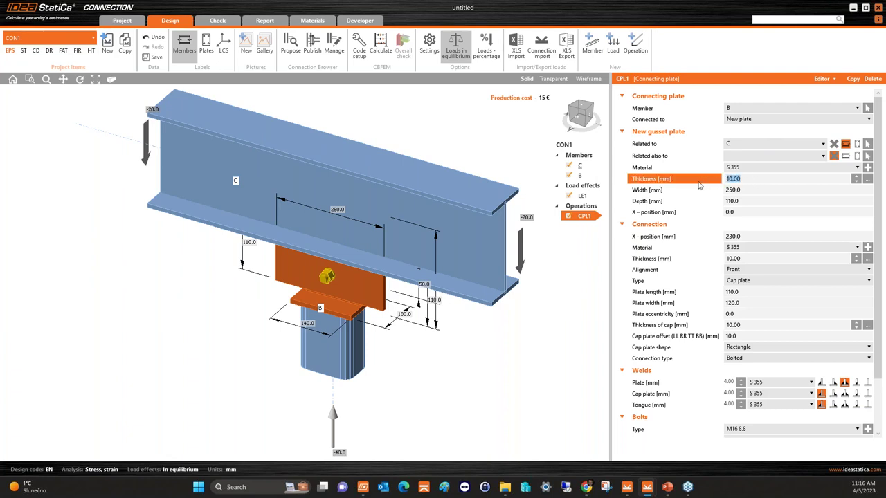
pyautogui.write('6')
pyautogui.click(754, 191)
pyautogui.write('10.')
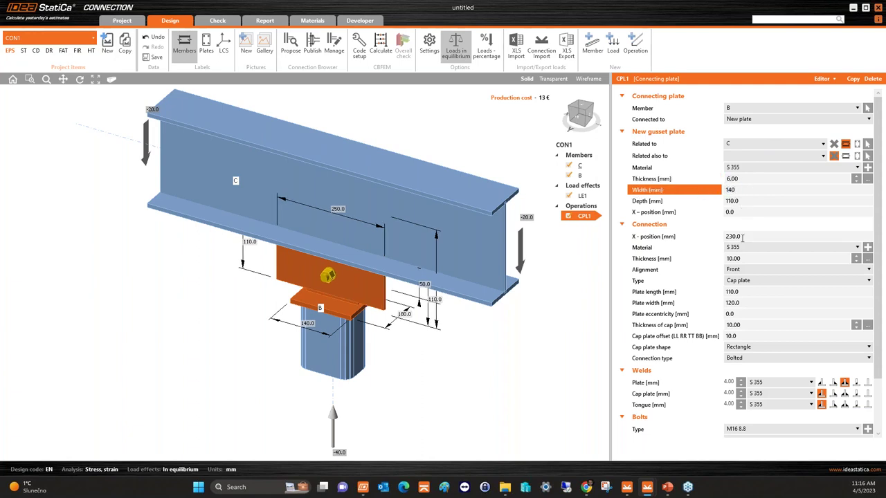
pyautogui.write('0')
pyautogui.click(754, 261)
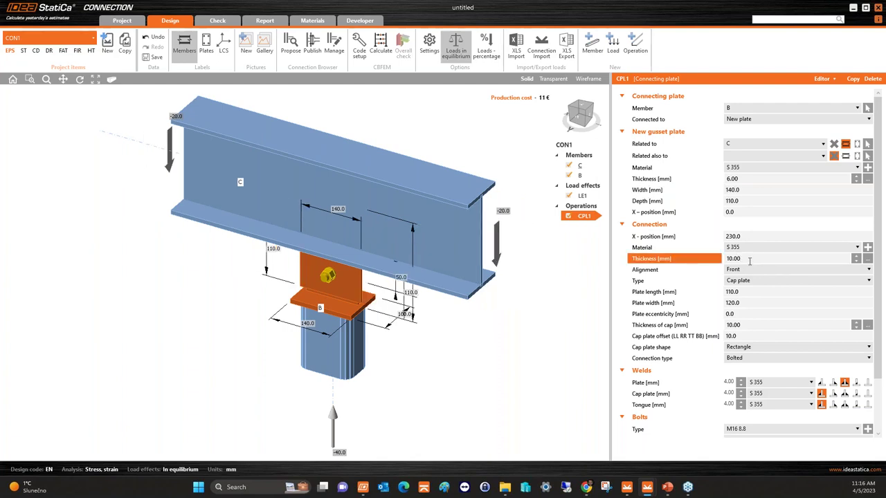
pyautogui.moveTo(746, 259); pyautogui.dragTo(700, 259)
pyautogui.write('6')
# - Change the connection type to Notched member and confirm the 140 mm connecting plate width
pyautogui.click(744, 284)
pyautogui.click(746, 328)
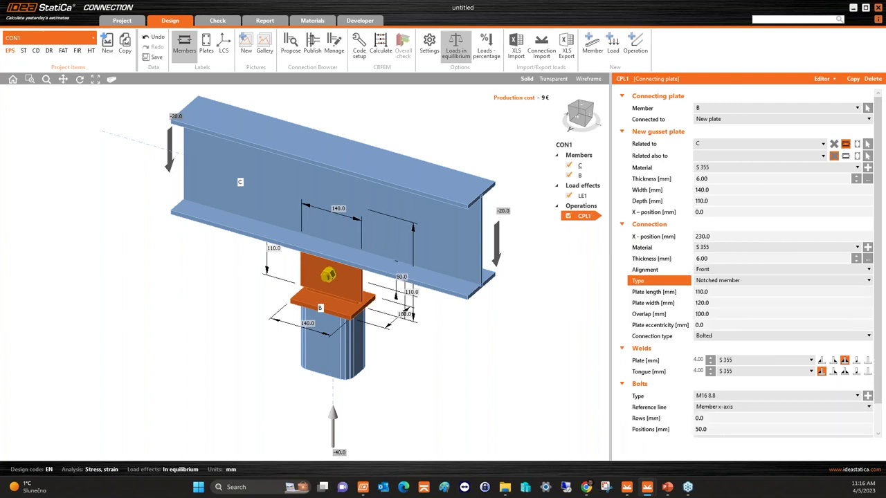
pyautogui.click(720, 303)
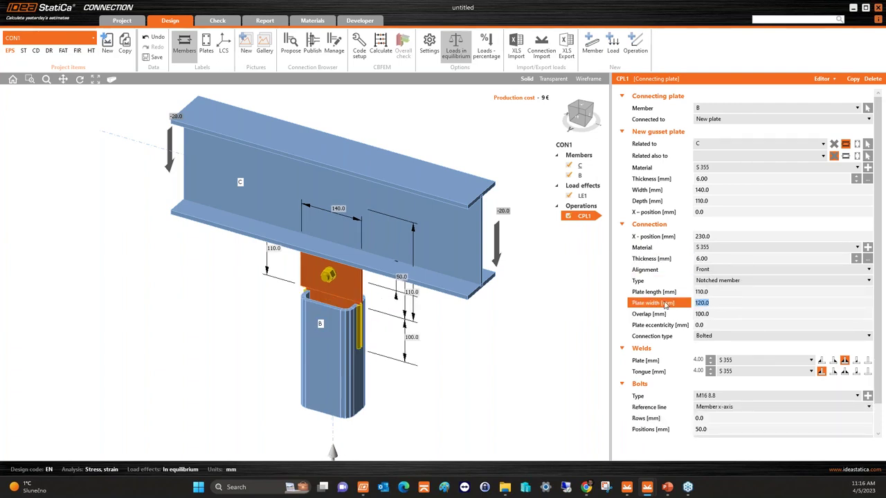
pyautogui.write('140')
pyautogui.press('Return')
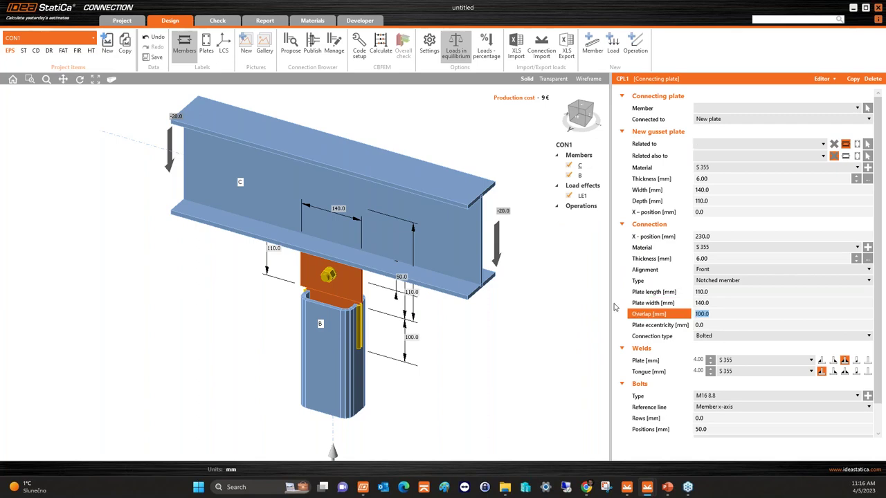
pyautogui.click(569, 124)
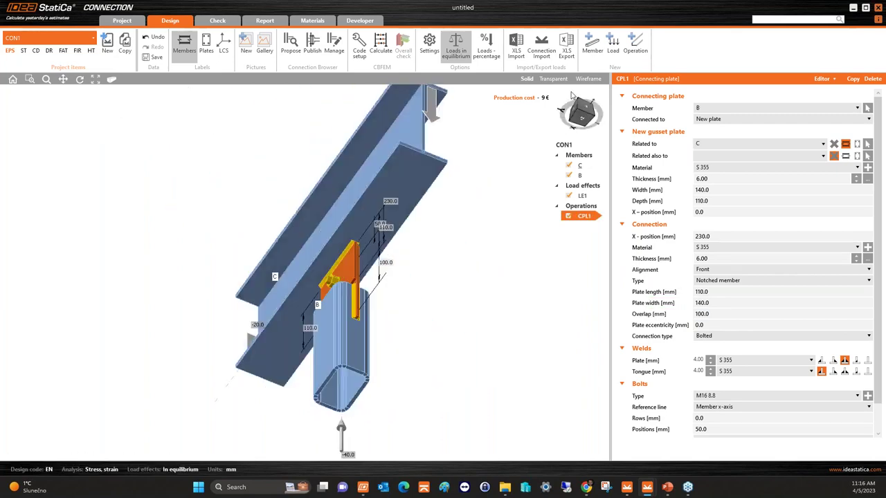
pyautogui.click(575, 117)
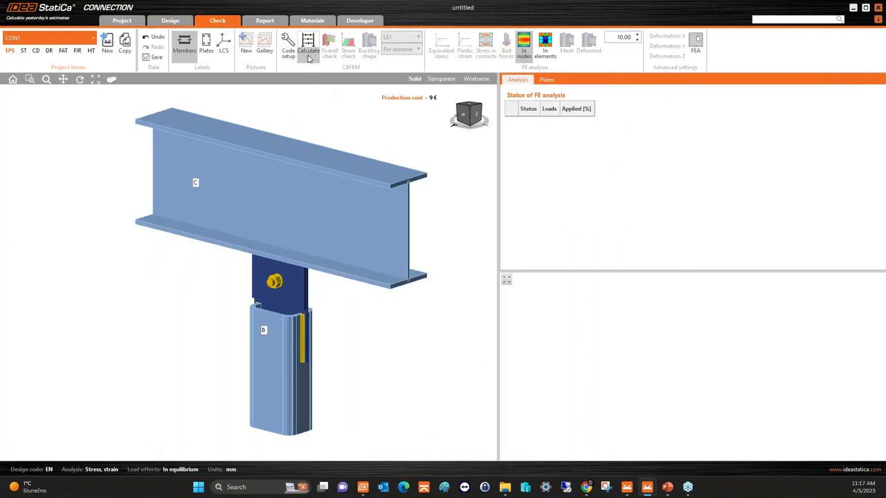
# - Run the Stress/strain - Buckling analysis for LE1, giving buckling factor 6.81
pyautogui.click(309, 59)
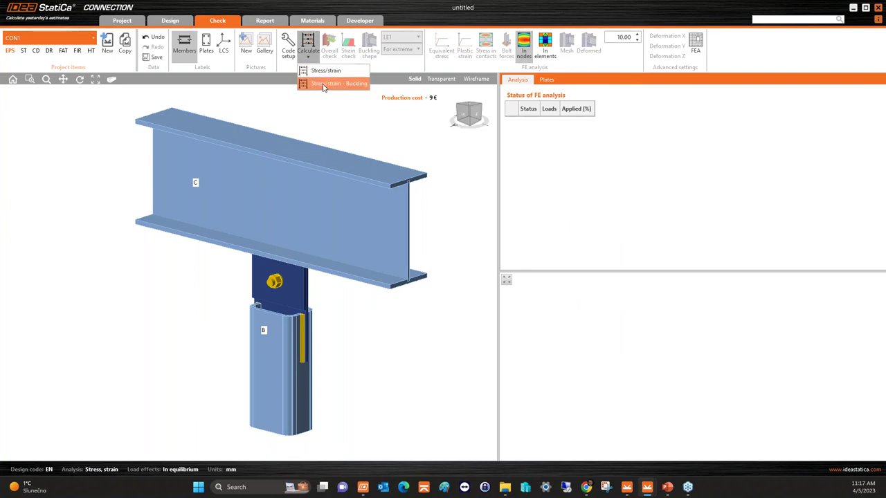
pyautogui.click(326, 85)
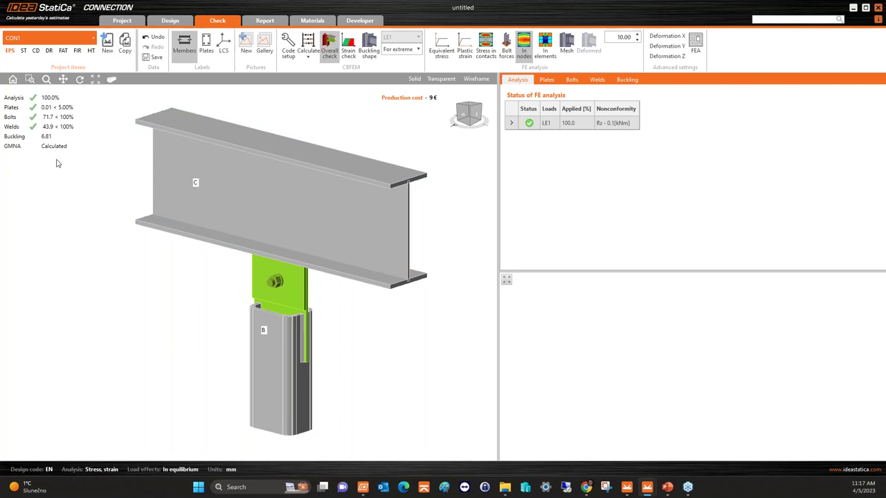
# - Show the local buckling factors and review Code setup without changing it
pyautogui.click(626, 80)
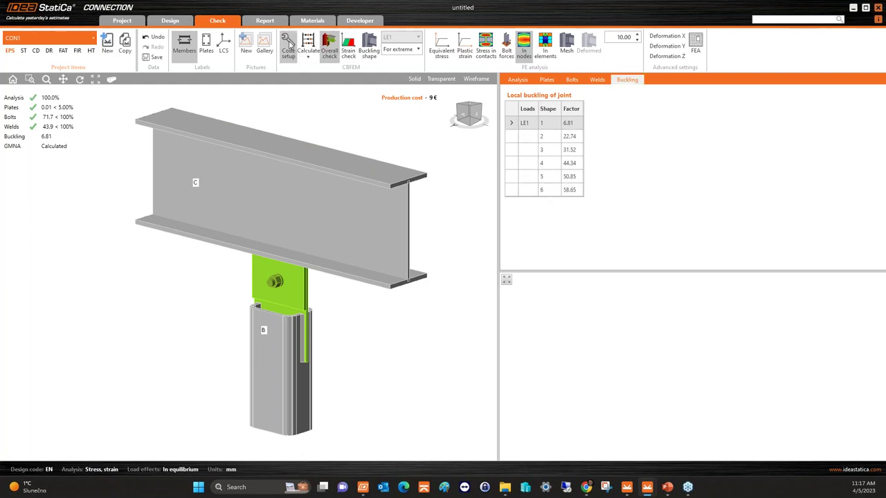
pyautogui.click(288, 46)
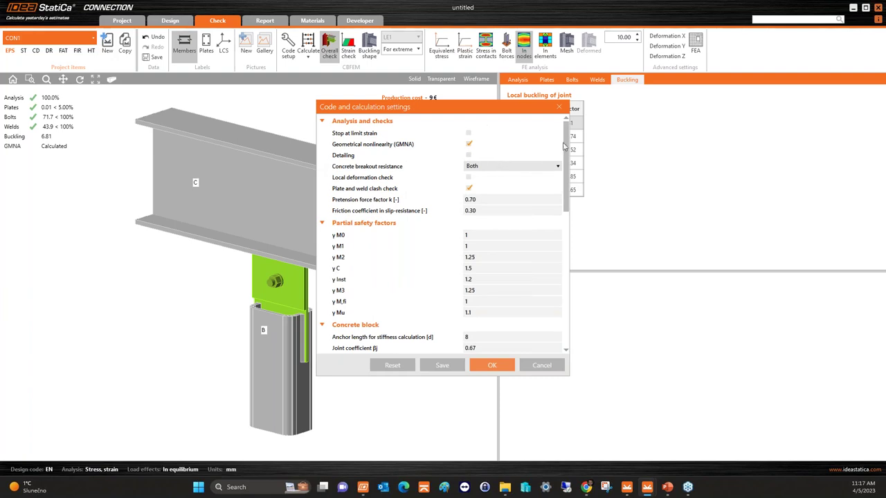
pyautogui.moveTo(565, 147); pyautogui.dragTo(554, 262)
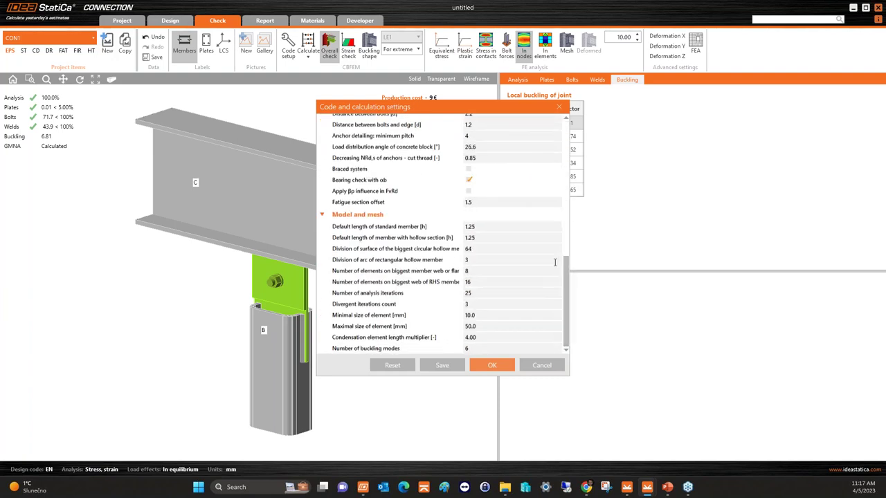
pyautogui.click(541, 366)
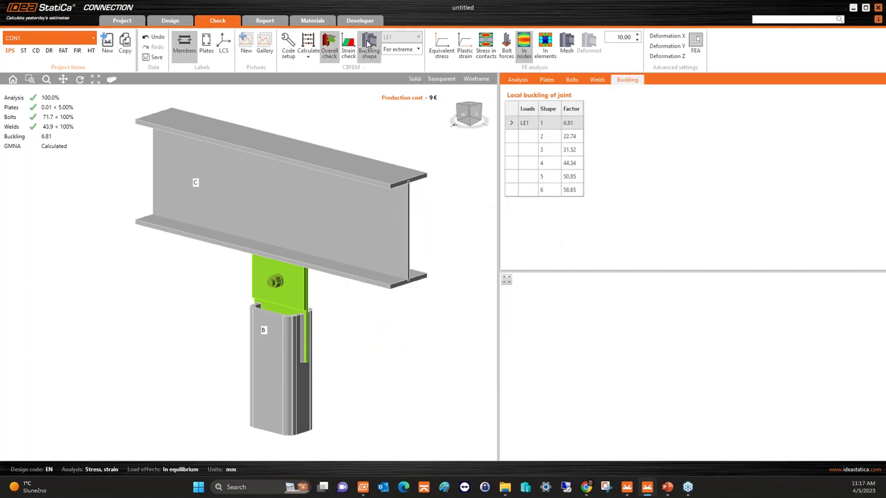
# - Display buckling shapes 2 and 3 on the deformed, meshed model
pyautogui.click(368, 43)
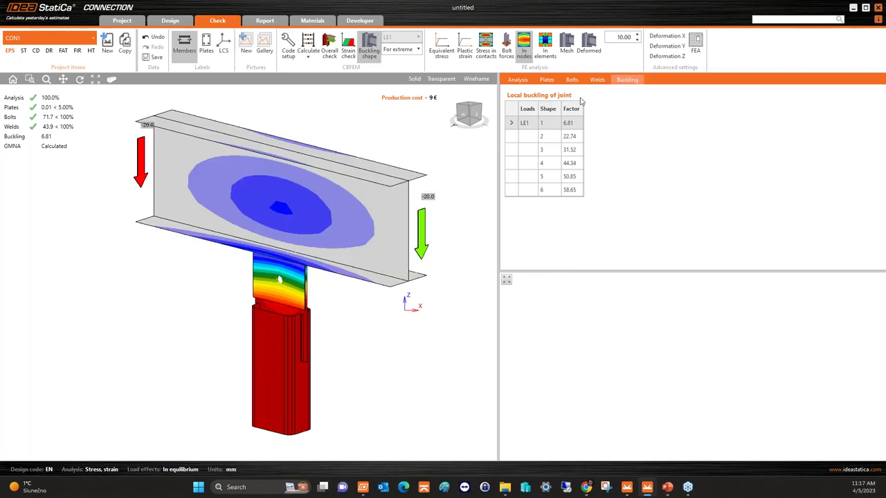
pyautogui.click(566, 45)
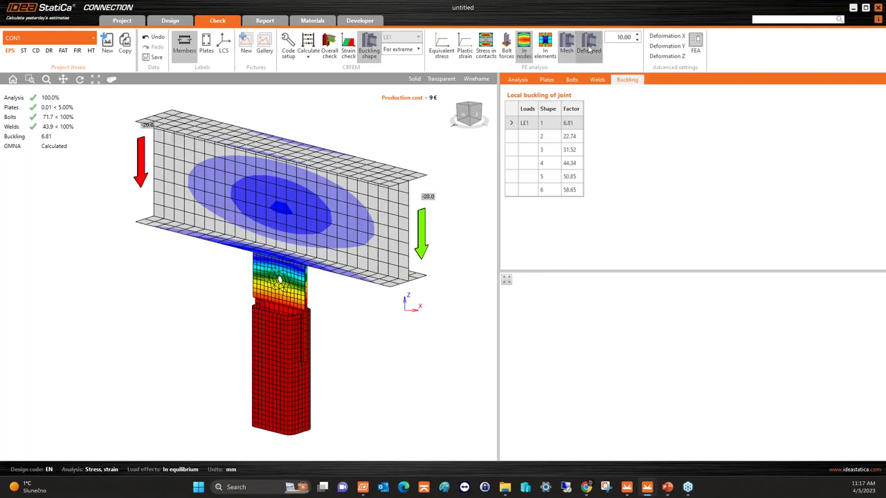
pyautogui.click(463, 114)
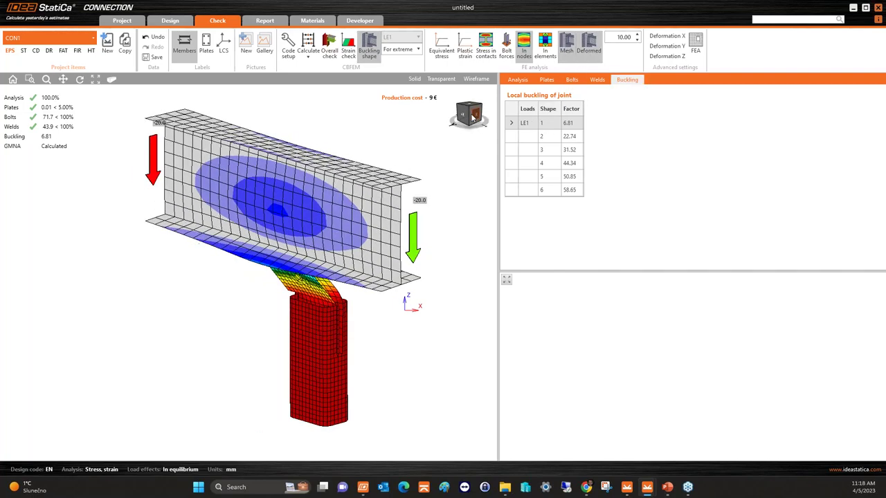
pyautogui.moveTo(460, 114); pyautogui.dragTo(476, 113)
pyautogui.moveTo(463, 113); pyautogui.dragTo(469, 113)
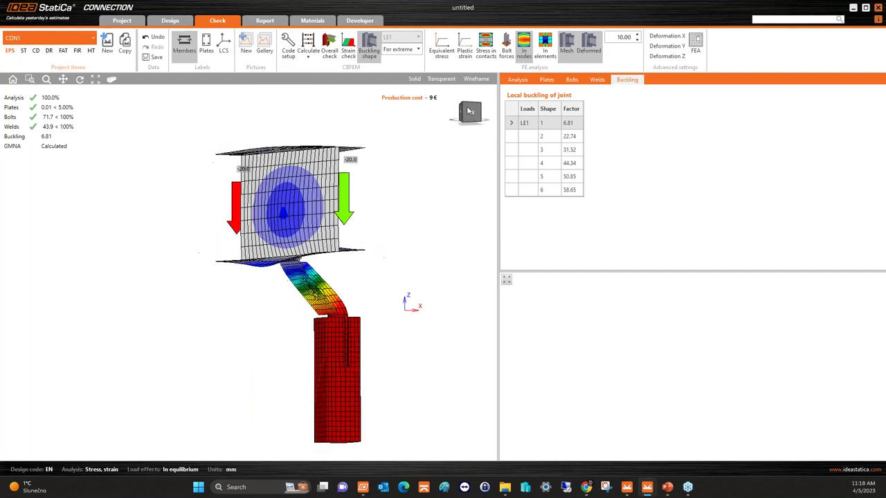
pyautogui.click(512, 137)
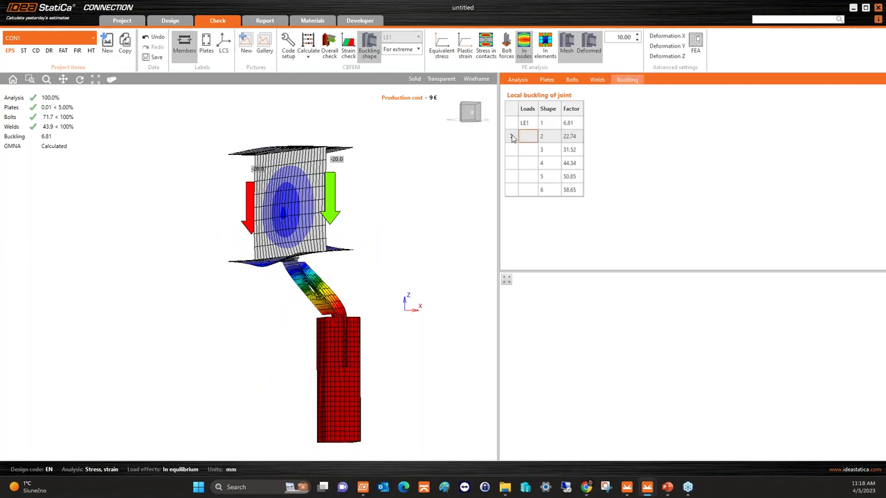
pyautogui.click(512, 150)
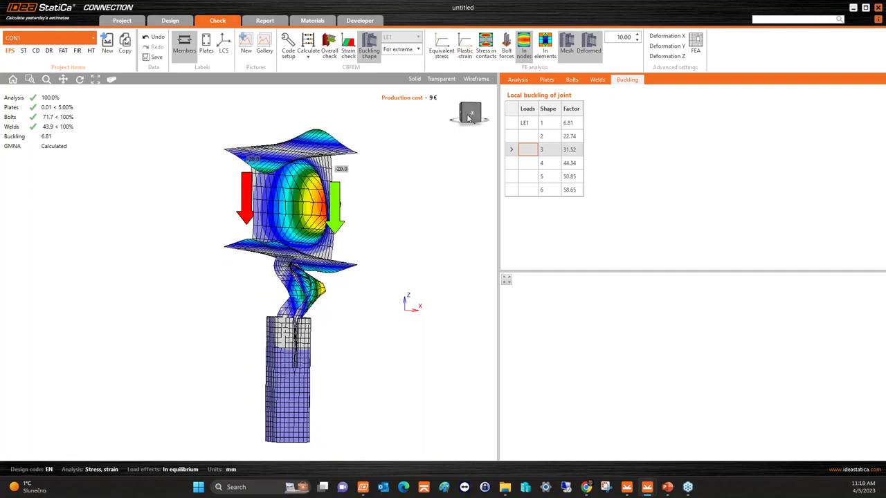
# - On the Design tab, set gusset and connecting plate thickness to 10 mm, raising cost to 12 €
pyautogui.click(170, 21)
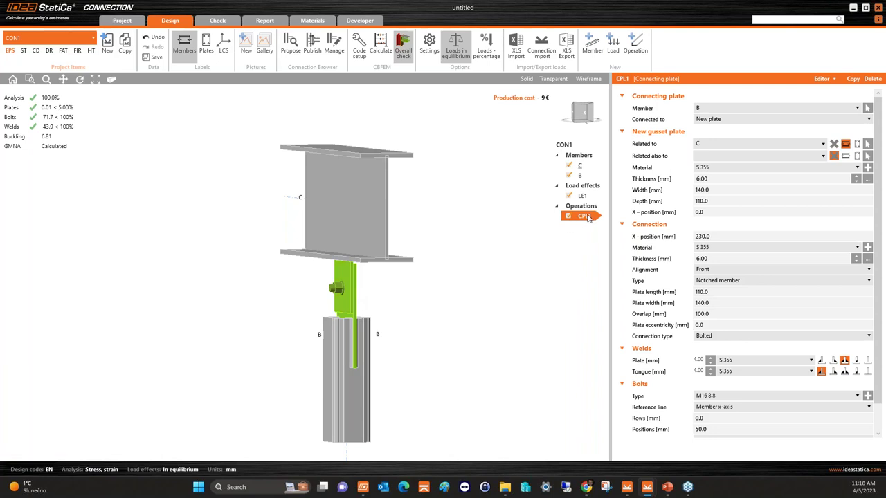
pyautogui.click(736, 180)
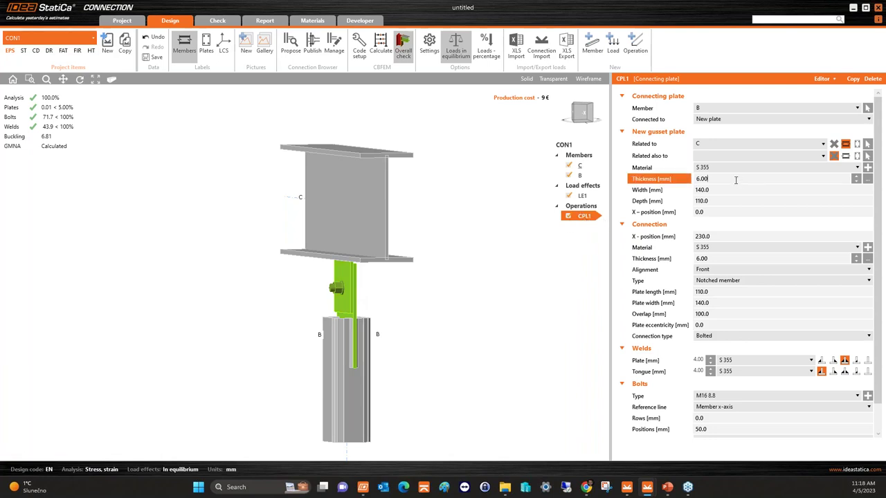
pyautogui.write('10')
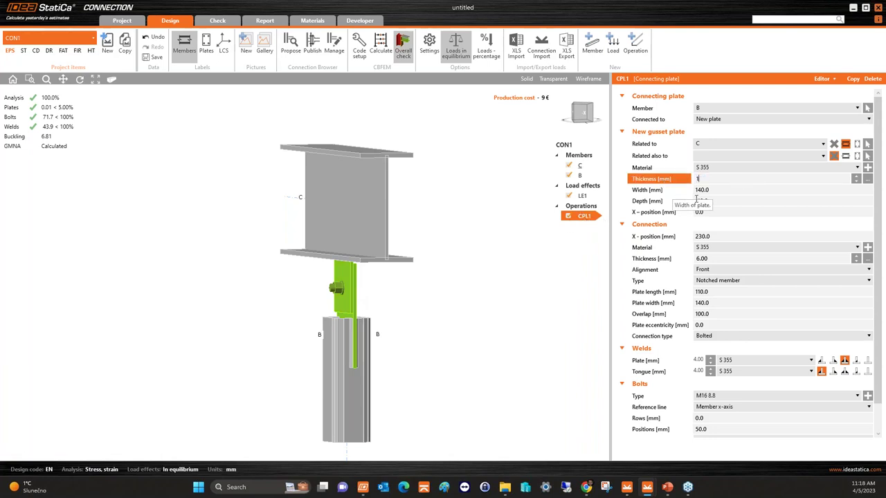
pyautogui.click(716, 258)
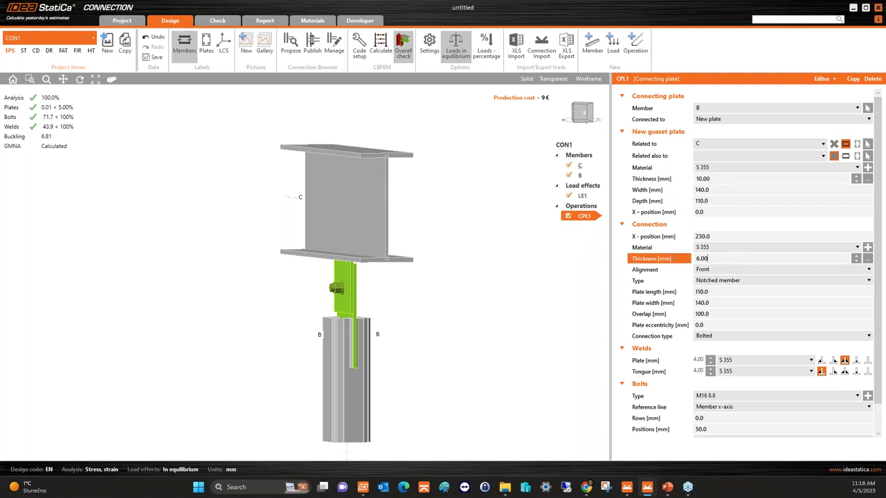
pyautogui.write('10')
pyautogui.click(526, 251)
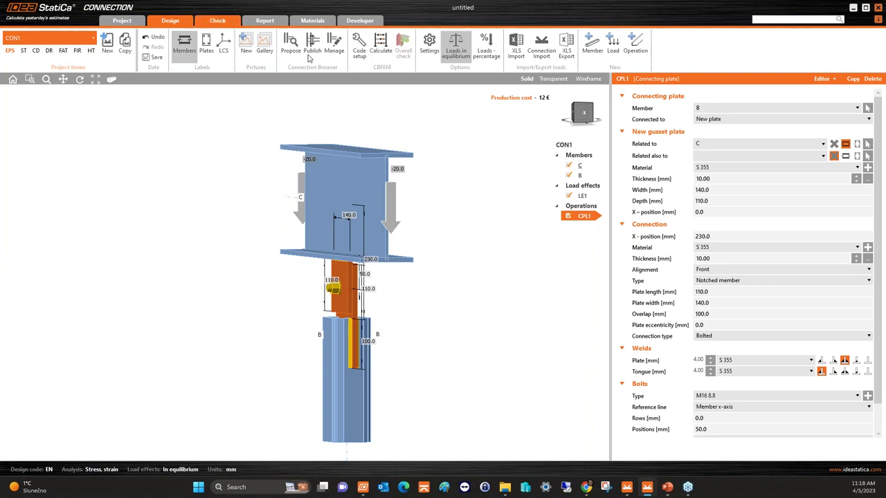
# - Rerun Stress/strain - Buckling on the thickened joint, reaching buckling factor 15.78, then return to Design
pyautogui.click(377, 55)
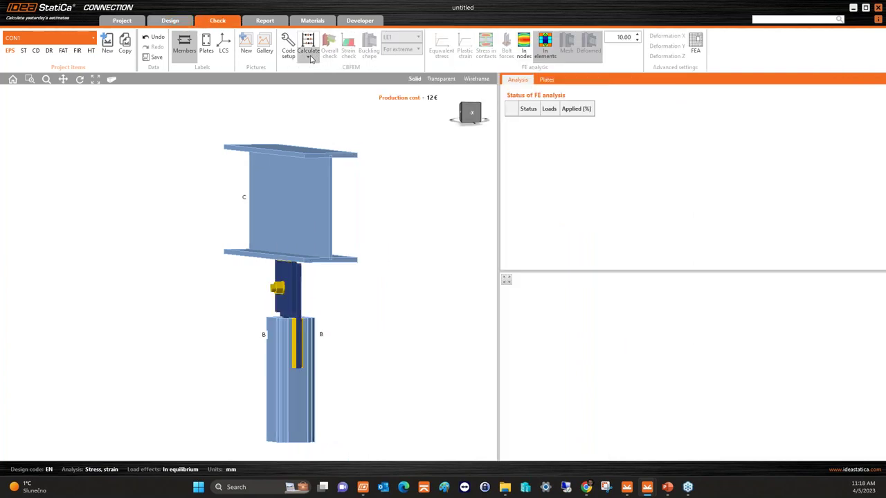
pyautogui.click(308, 57)
pyautogui.click(321, 84)
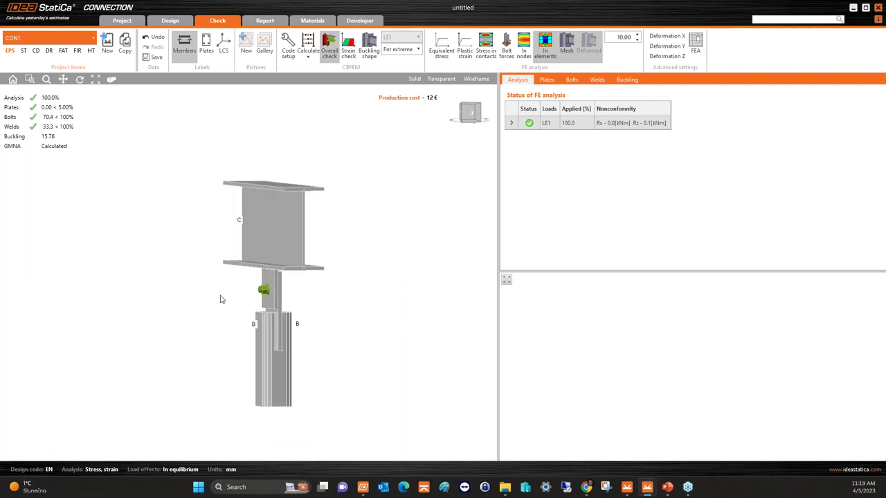
pyautogui.click(170, 21)
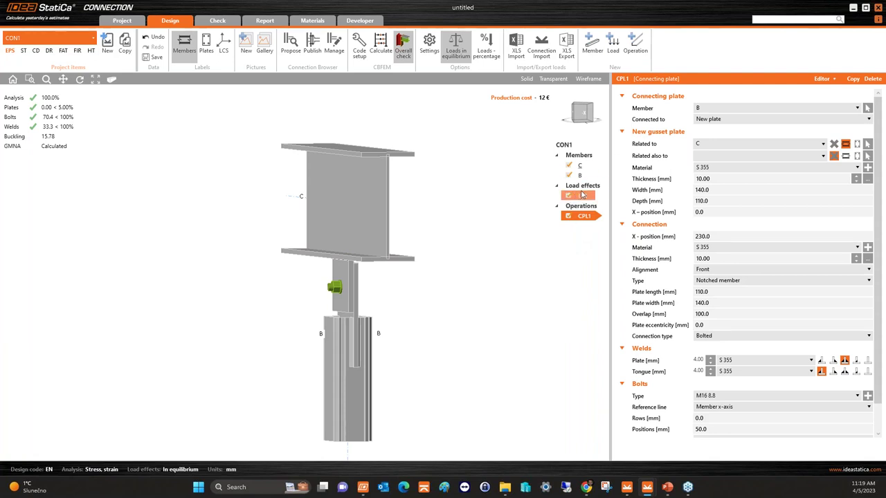
# - Reduce the gusset and connecting plate thickness to 8 mm, dropping cost to 11 €
pyautogui.click(713, 179)
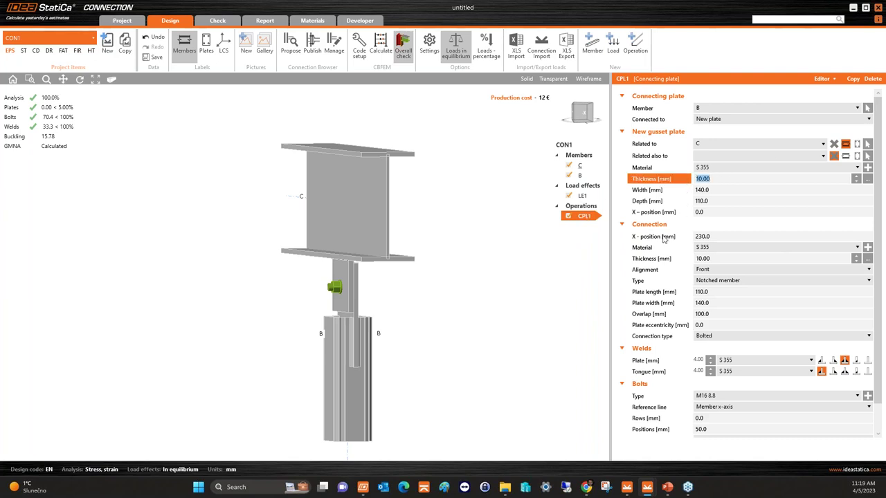
pyautogui.write('8')
pyautogui.click(711, 258)
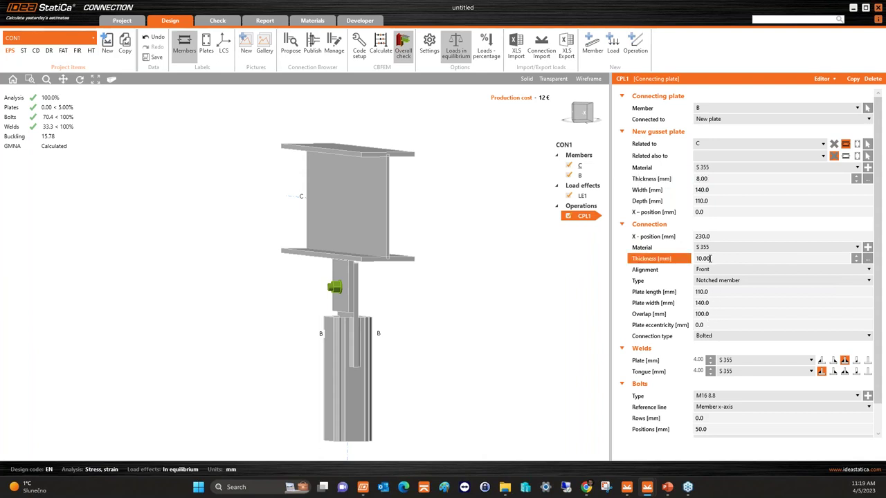
pyautogui.write('8')
pyautogui.click(571, 294)
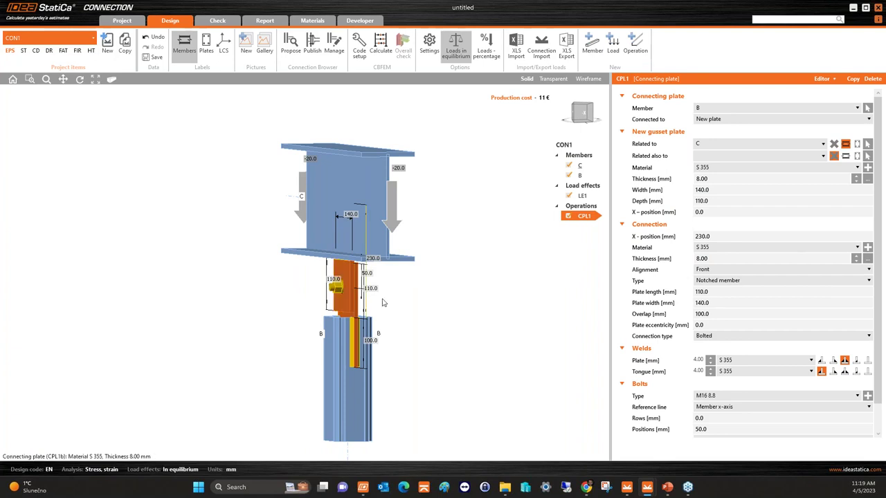
# - Show load effect LE1's loads on the model in a straight front view, with the -40.0 arrow visible
pyautogui.click(585, 196)
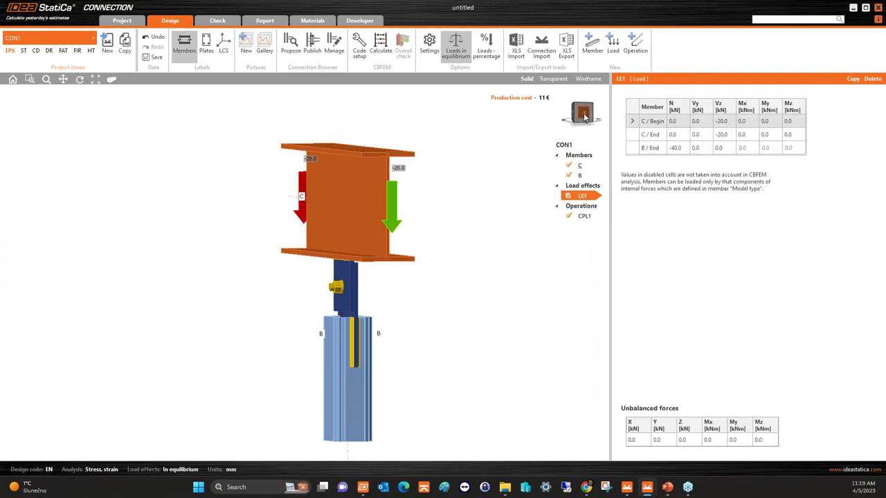
pyautogui.moveTo(585, 117); pyautogui.dragTo(587, 119)
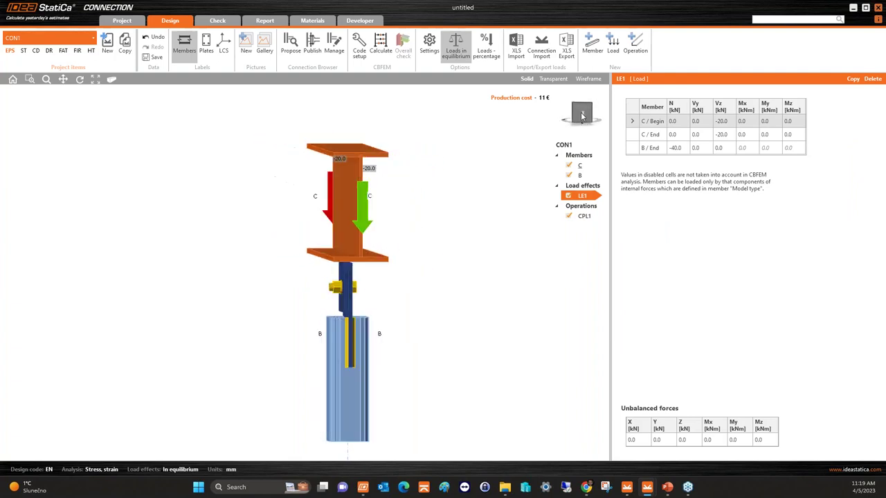
pyautogui.click(587, 116)
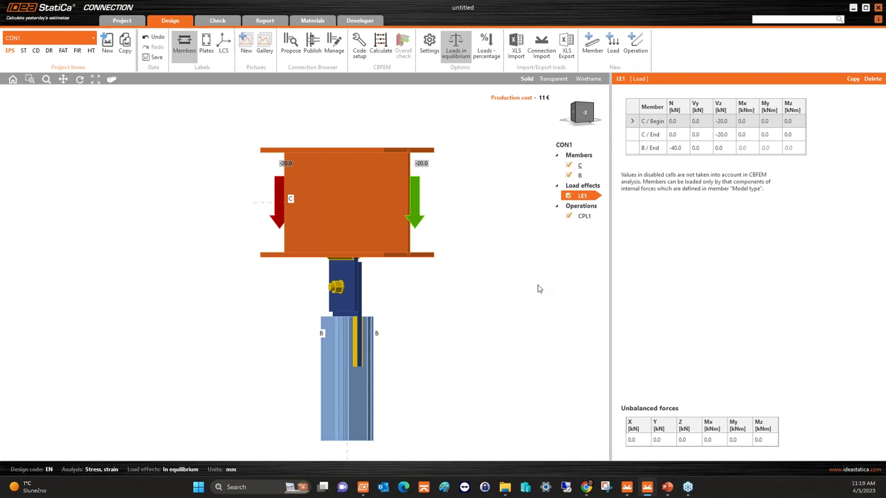
pyautogui.scroll(-1, 417, 346)
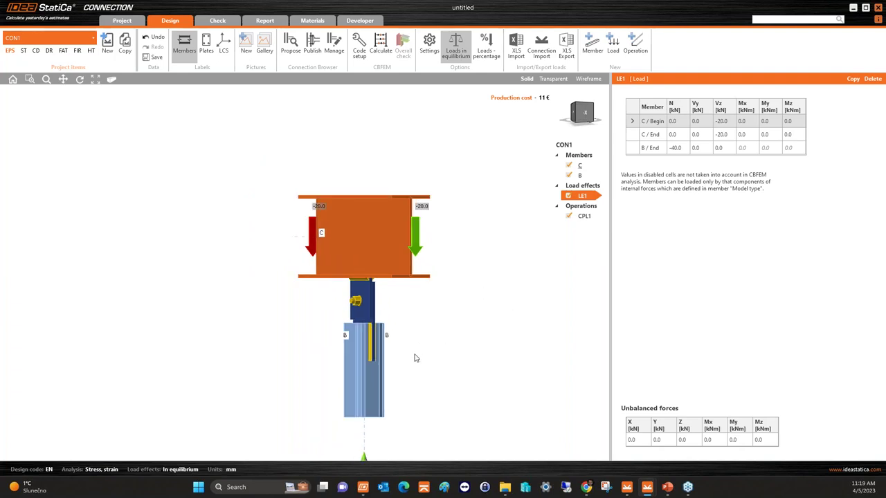
pyautogui.moveTo(415, 357); pyautogui.dragTo(414, 320, button='middle')
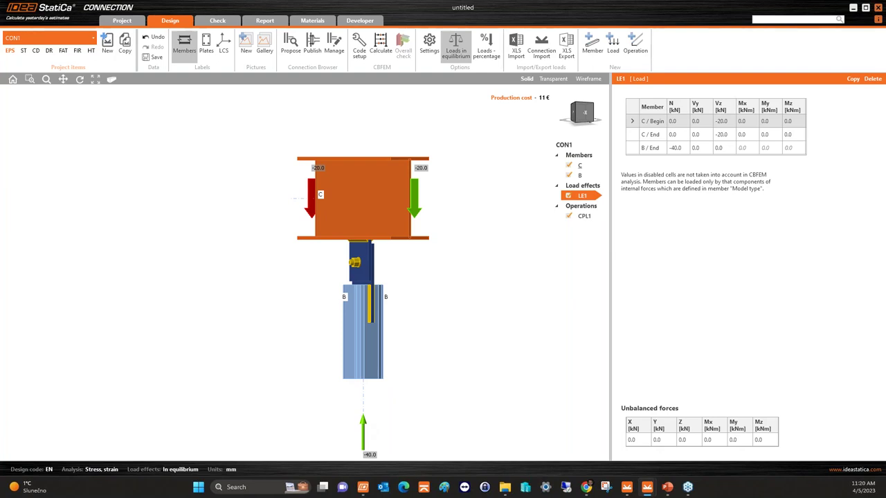
# - Enter Vy -2 kN for C / Begin and C / End, and confirm 4.0 kN for B / End
pyautogui.click(702, 122)
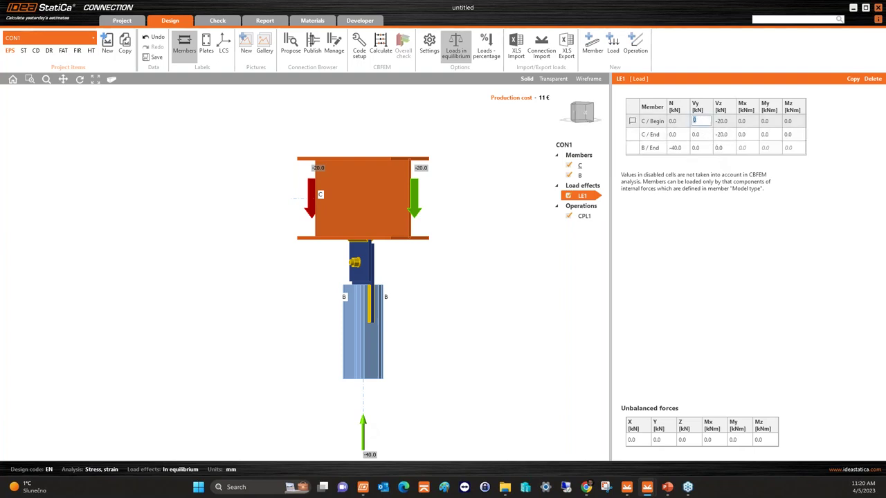
pyautogui.write('-2')
pyautogui.press('Return')
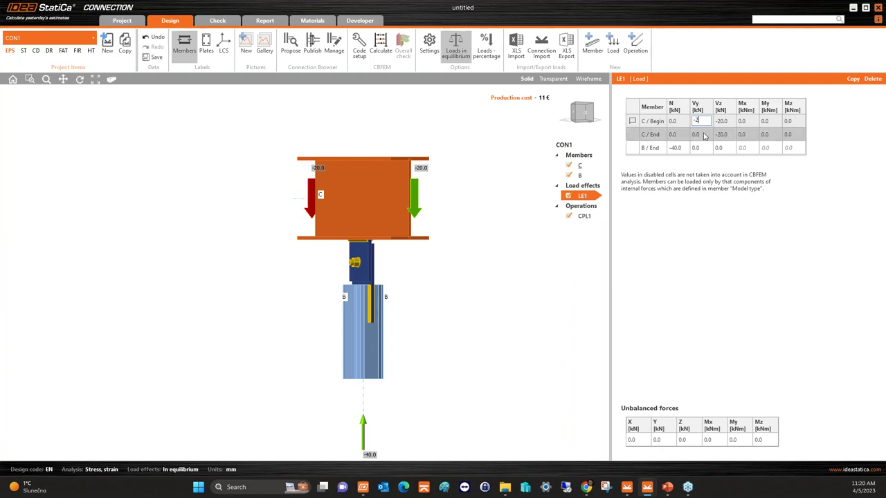
pyautogui.write('-2')
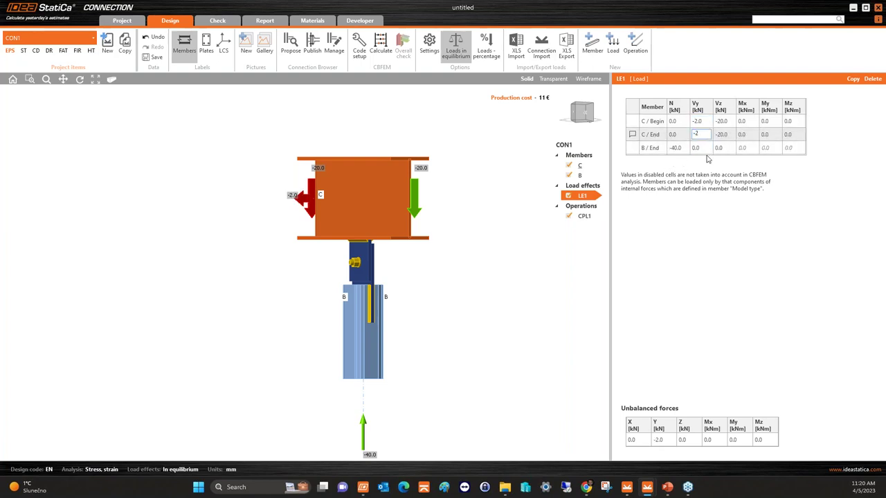
pyautogui.press('Return')
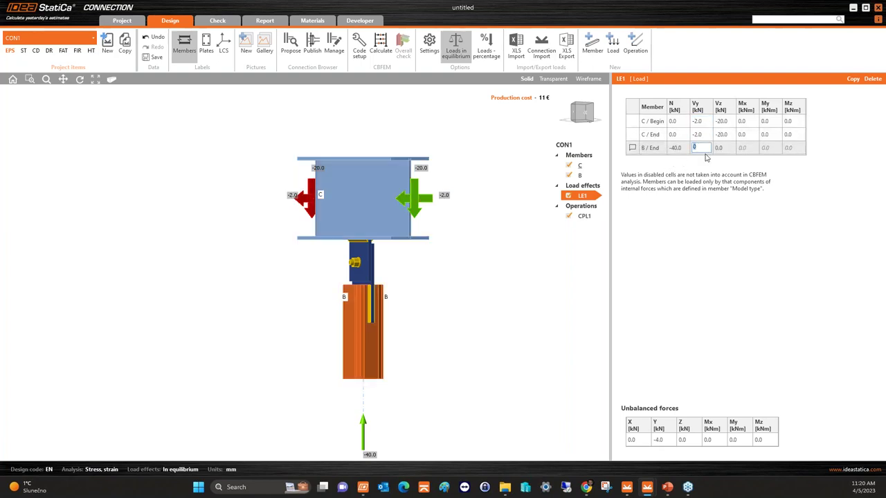
pyautogui.press('Return')
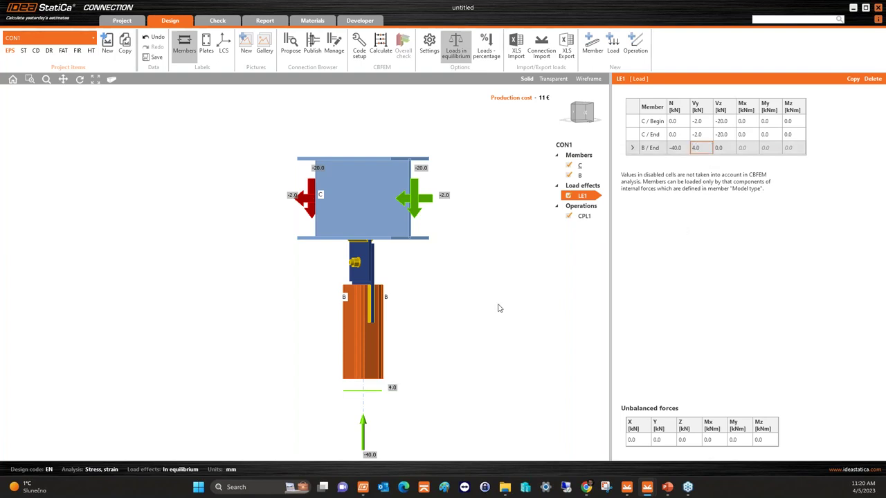
pyautogui.moveTo(589, 117)
pyautogui.mouseDown()
pyautogui.moveTo(597, 121)
pyautogui.moveTo(575, 116)
pyautogui.mouseUp()
pyautogui.click(575, 115)
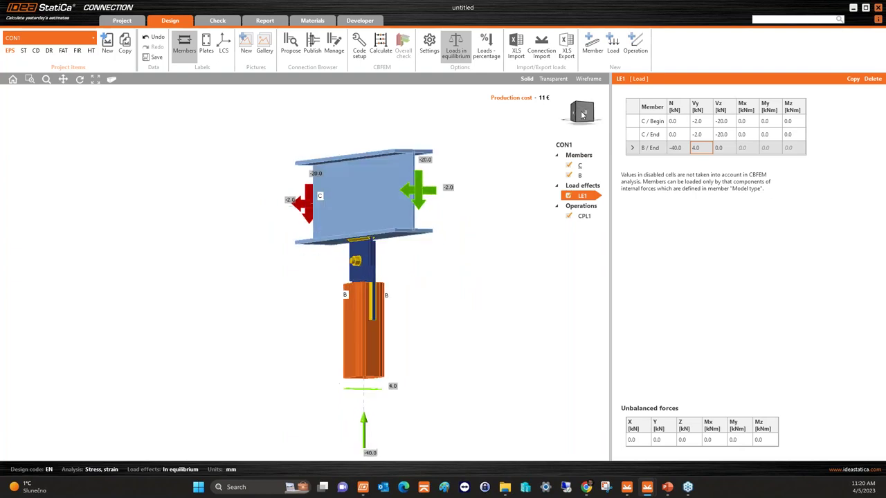
# - Run the CBFEM calculation with the lateral loads, then check the results in front and isometric views
pyautogui.click(380, 44)
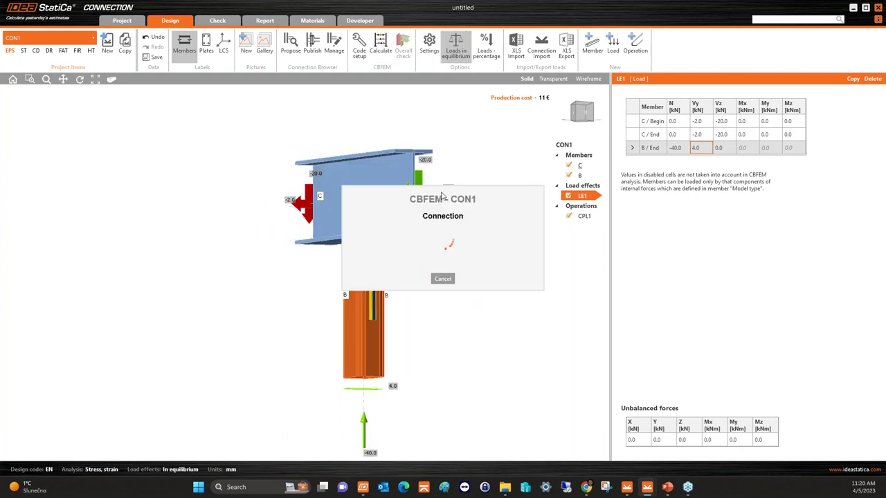
pyautogui.click(443, 279)
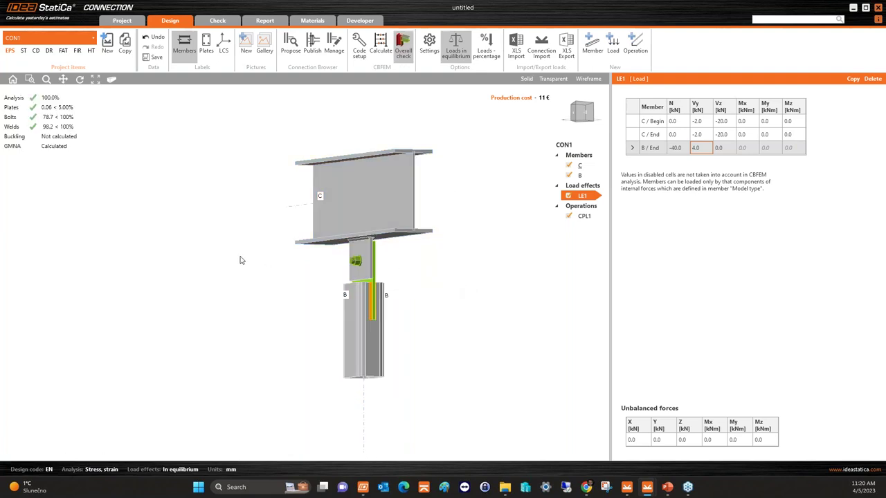
pyautogui.click(580, 116)
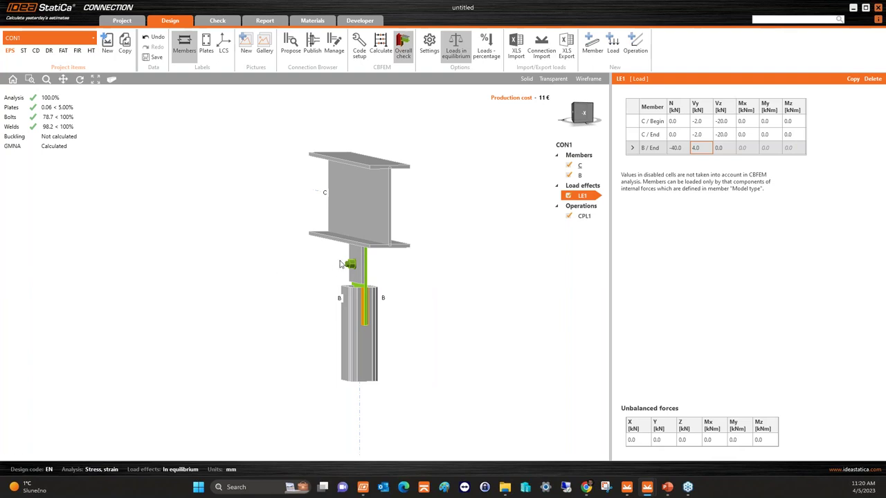
pyautogui.click(588, 113)
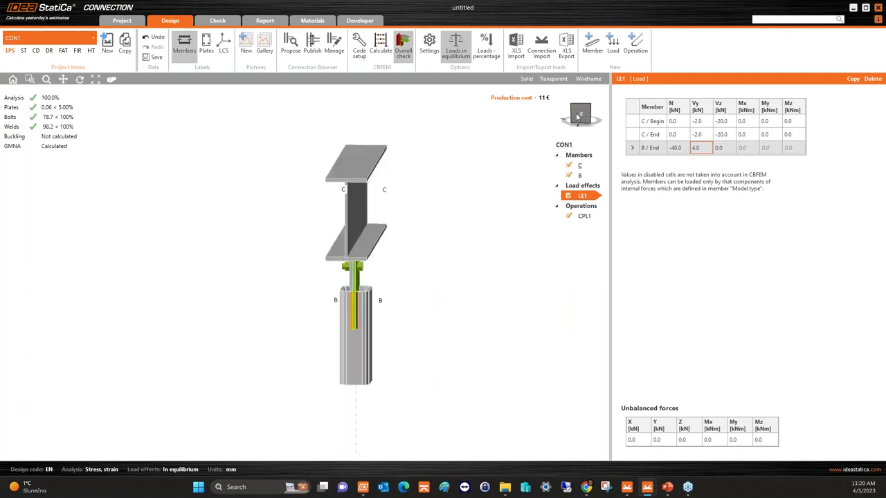
pyautogui.click(587, 116)
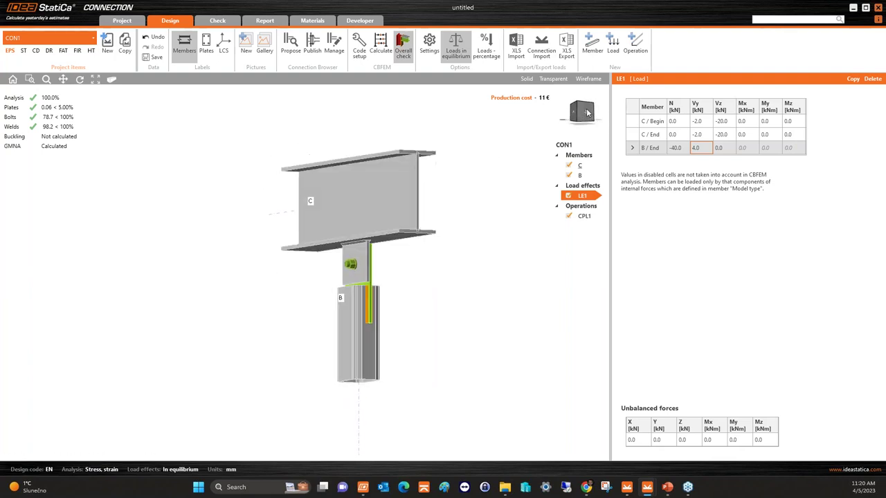
pyautogui.click(587, 117)
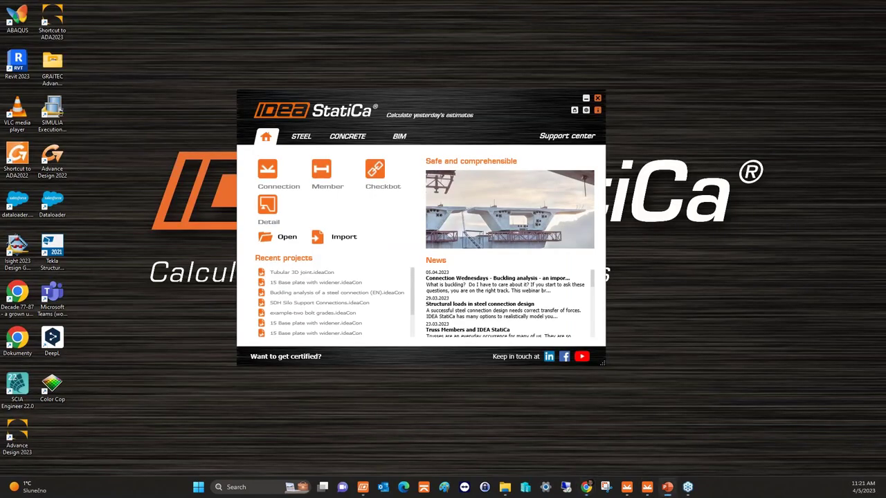
# - Return to the slideshow and advance to SUMMARY, revealing both buckling bullets
pyautogui.click(667, 487)
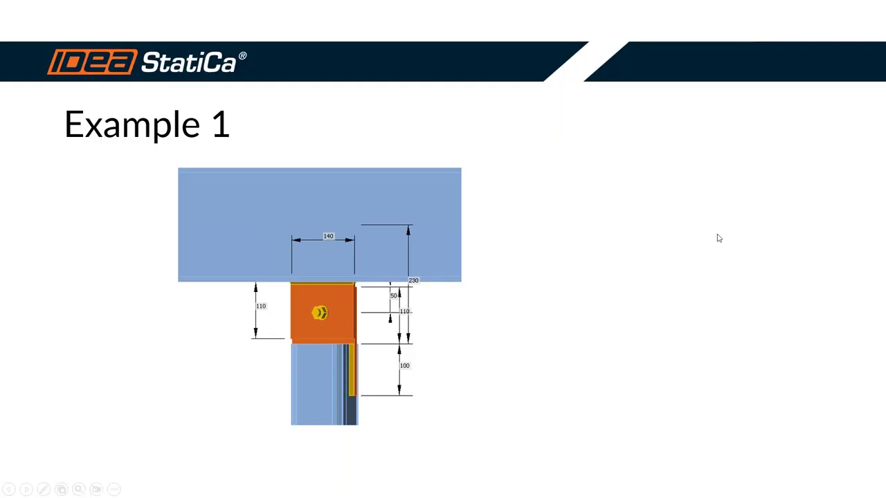
pyautogui.press('Right')
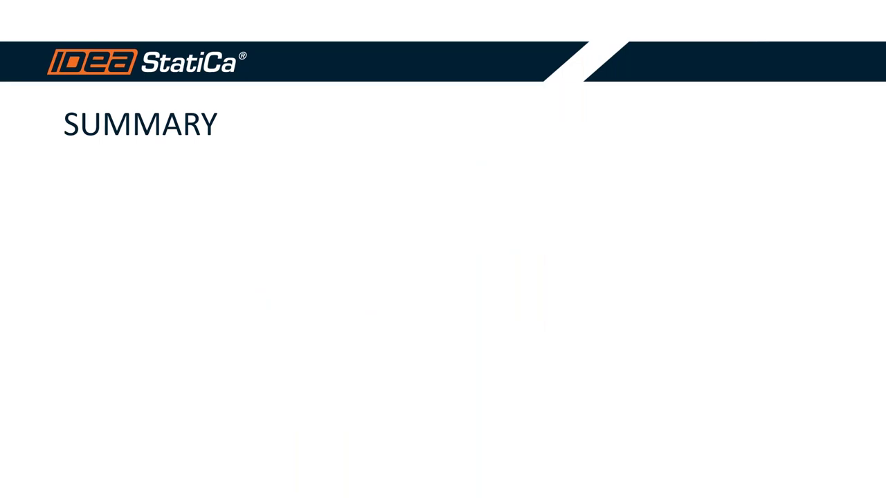
pyautogui.press('Right')
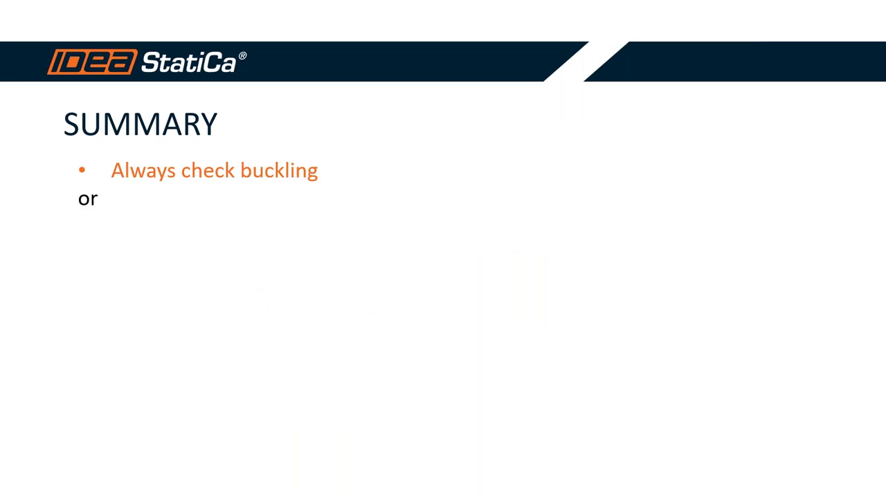
pyautogui.press('Right')
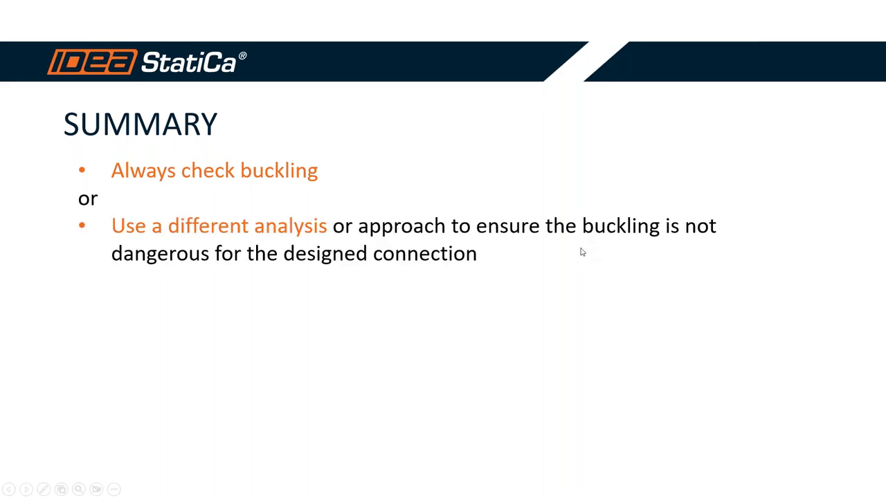